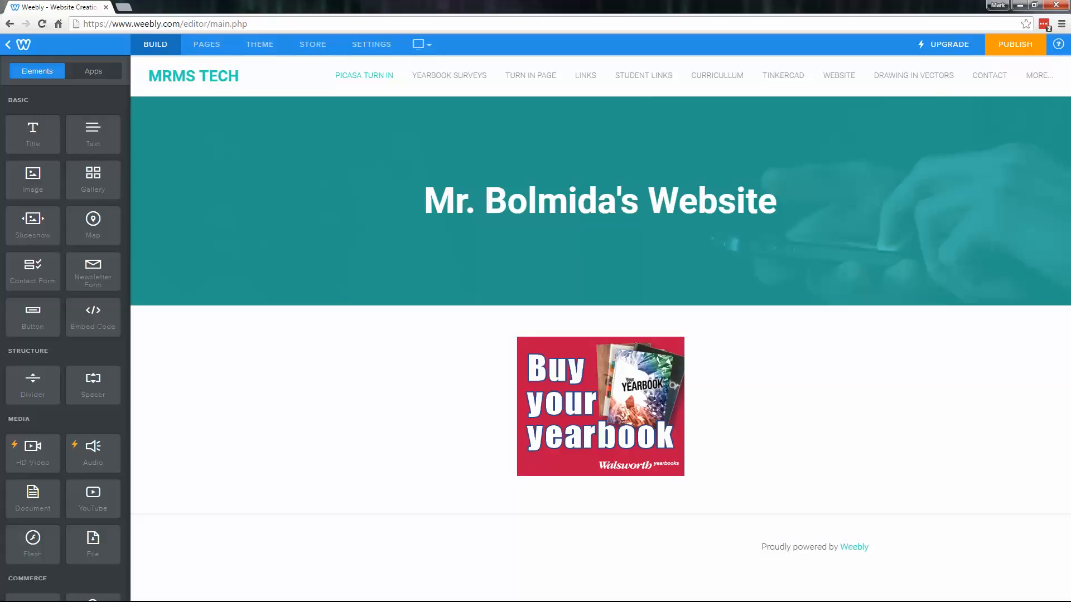
- Open hitwebcounter.com in a separate browser window and choose the large blue reflected counter style shown as 0016
left_click_drag(0, 134, 723, 57)
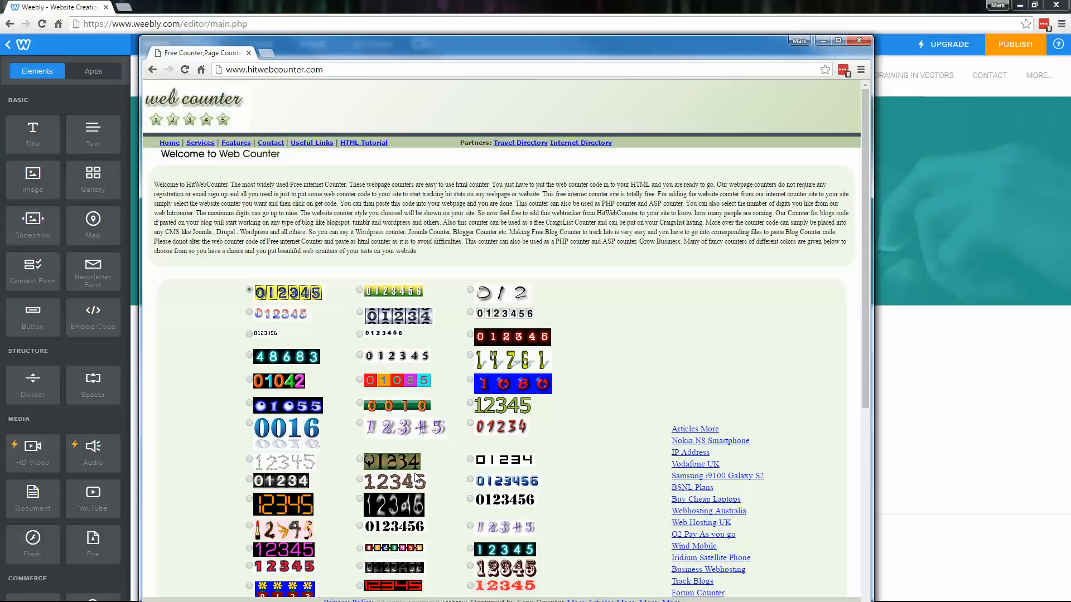
scroll(415, 479, "down", 2)
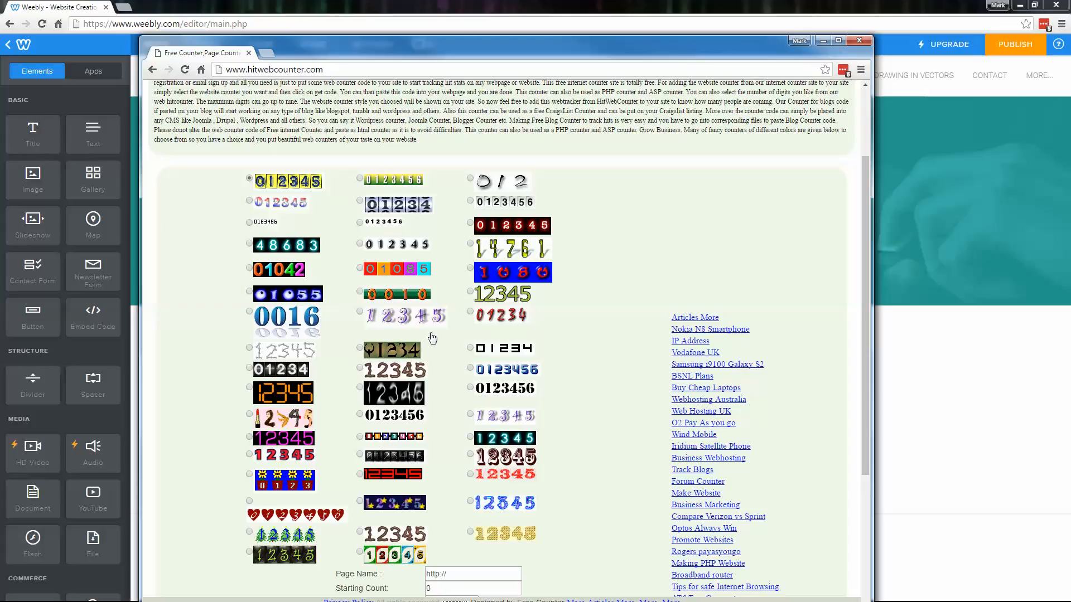
scroll(428, 418, "down", 2)
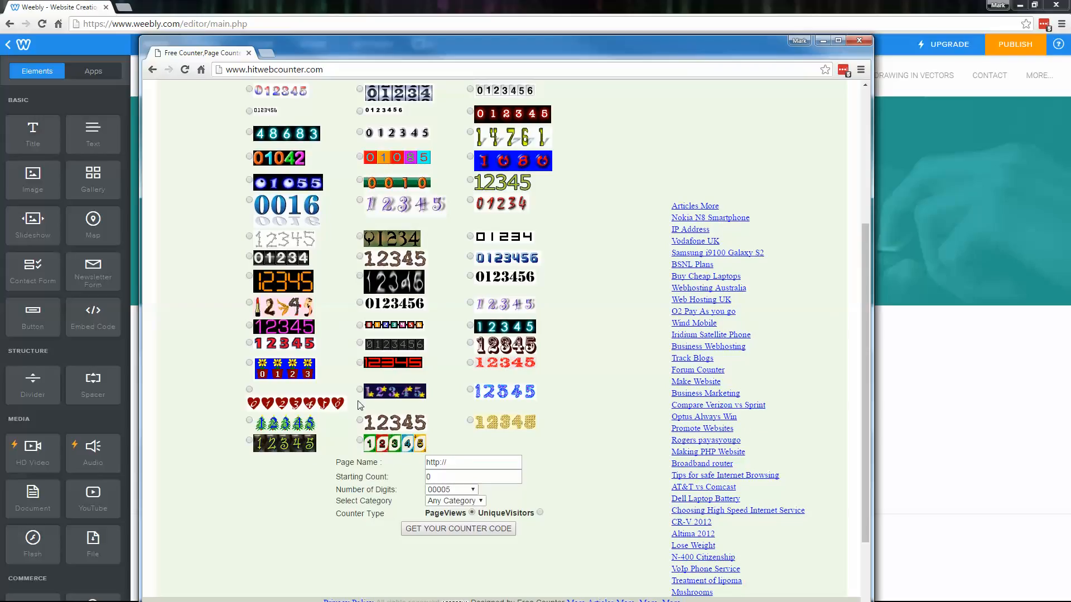
scroll(379, 377, "up", 1)
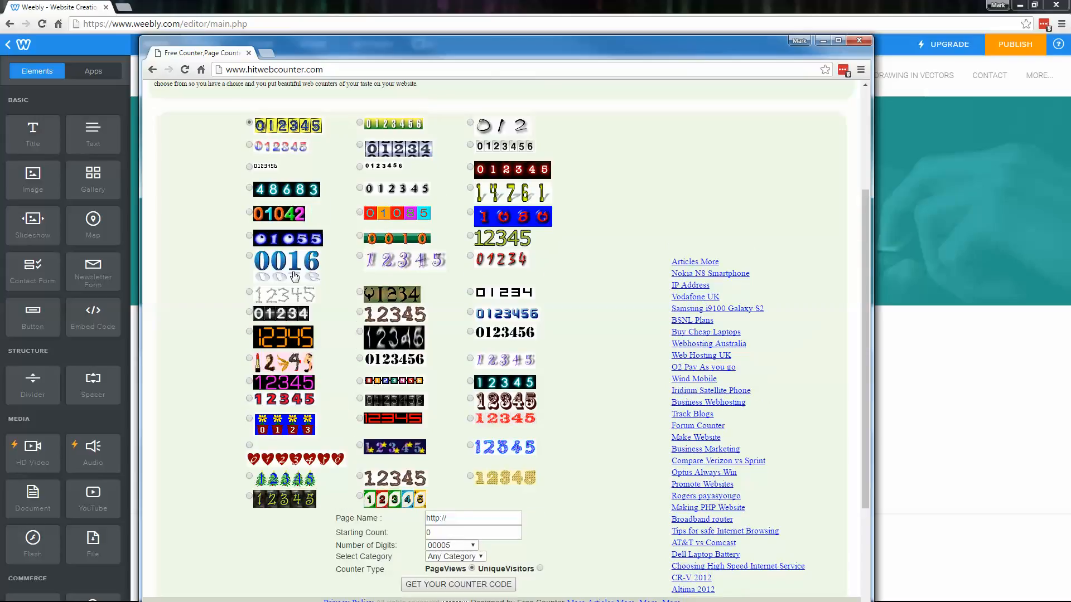
left_click(250, 256)
scroll(455, 521, "down", 2)
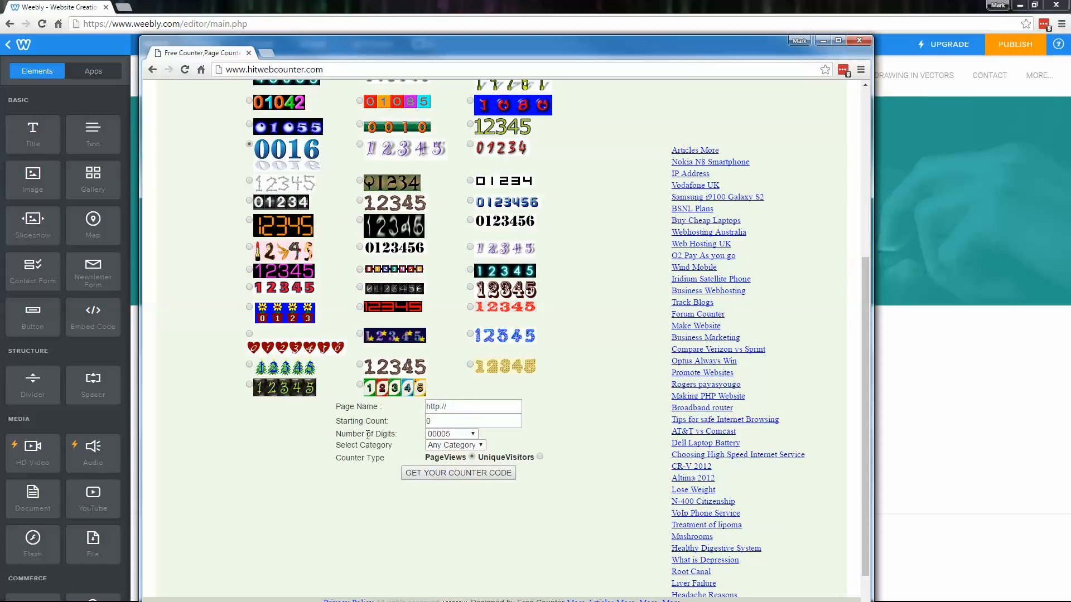
- Set the counter's starting count to 50 and generate the counter code
left_click_drag(442, 419, 381, 419)
type("50")
left_click(433, 479)
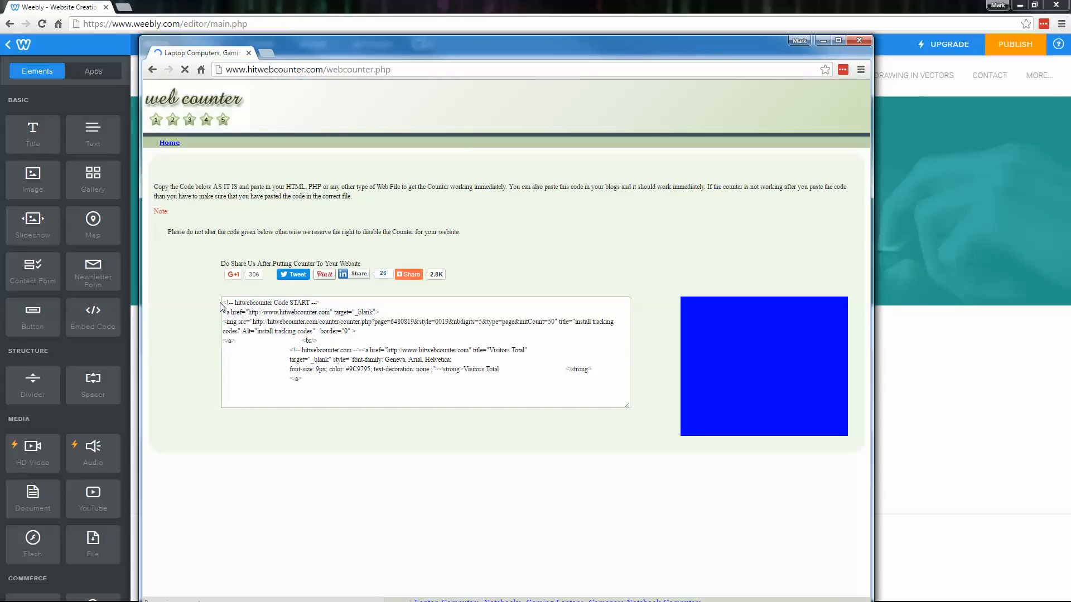
- Copy the complete generated counter code and return to the Weebly editor
left_click_drag(222, 303, 610, 424)
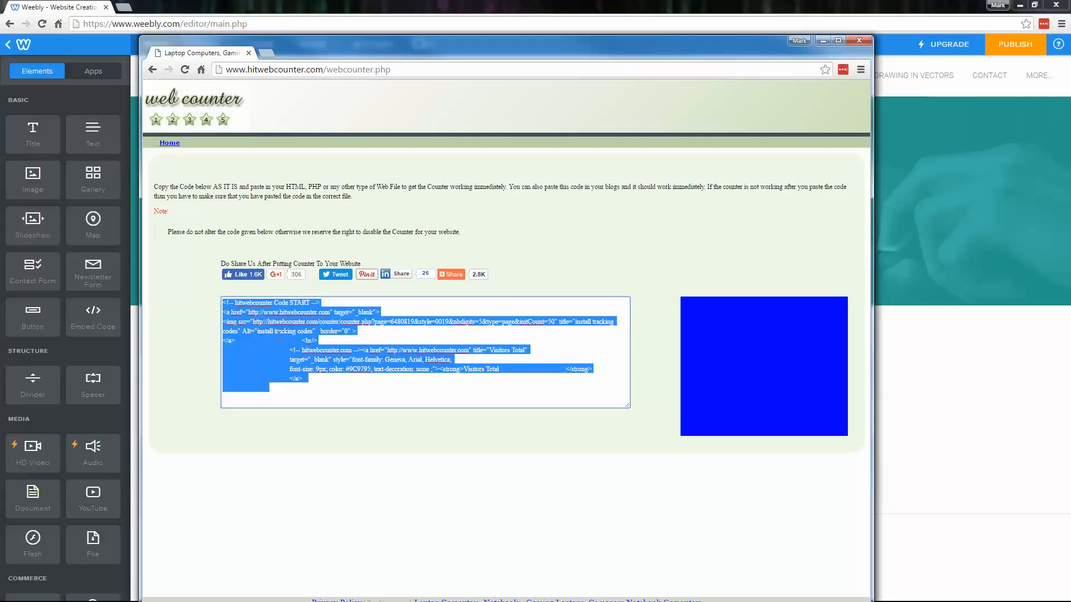
right_click(308, 349)
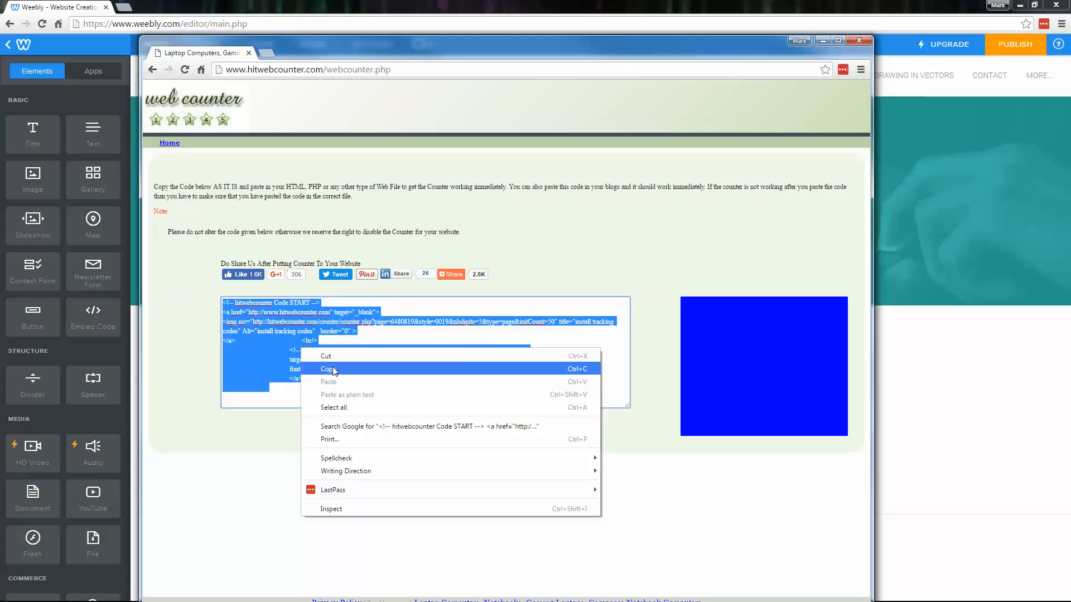
left_click(331, 367)
left_click(1005, 139)
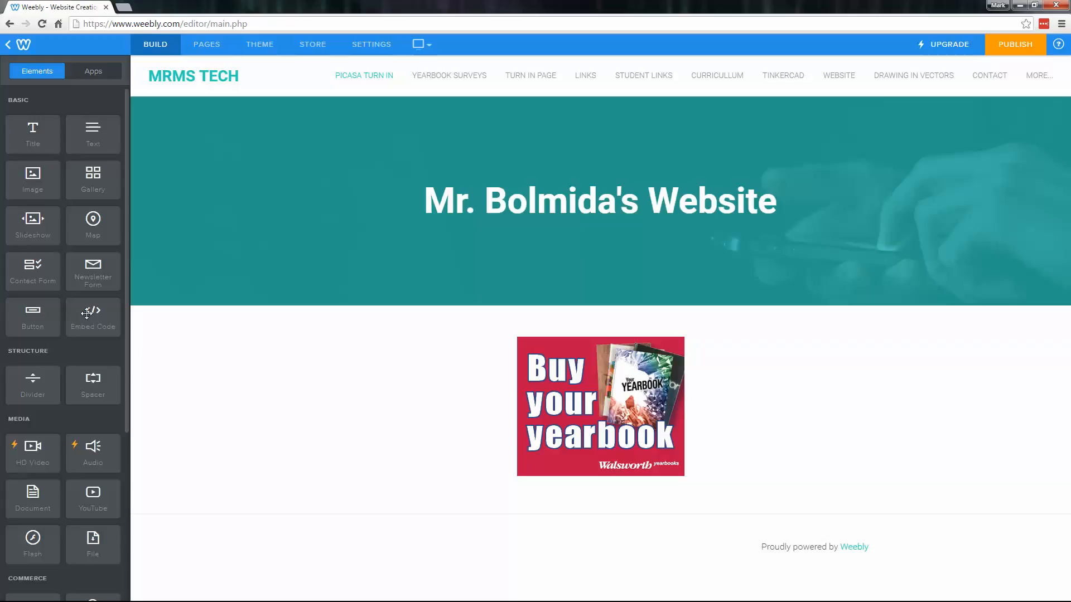
- Add an Embed Code element below the yearbook image and paste the counter code as its custom HTML
left_click_drag(86, 314, 552, 502)
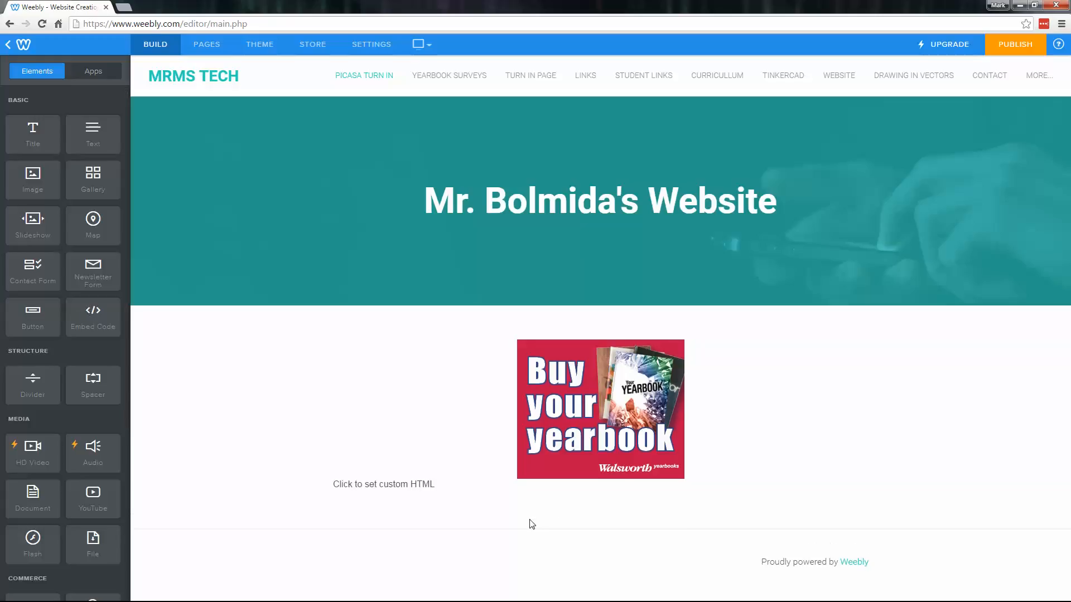
left_click(358, 508)
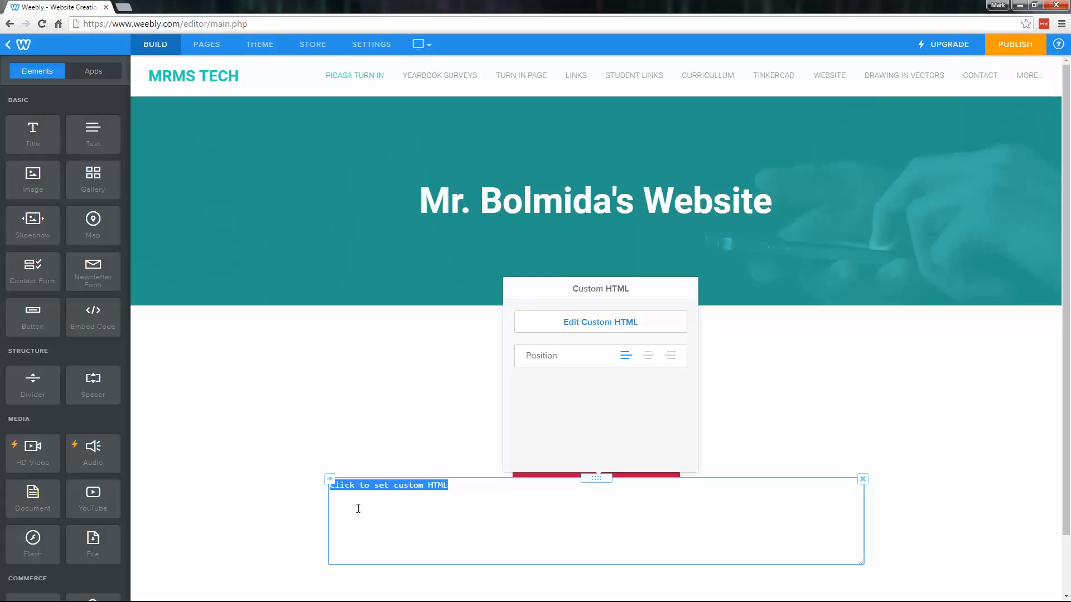
key("ctrl+v")
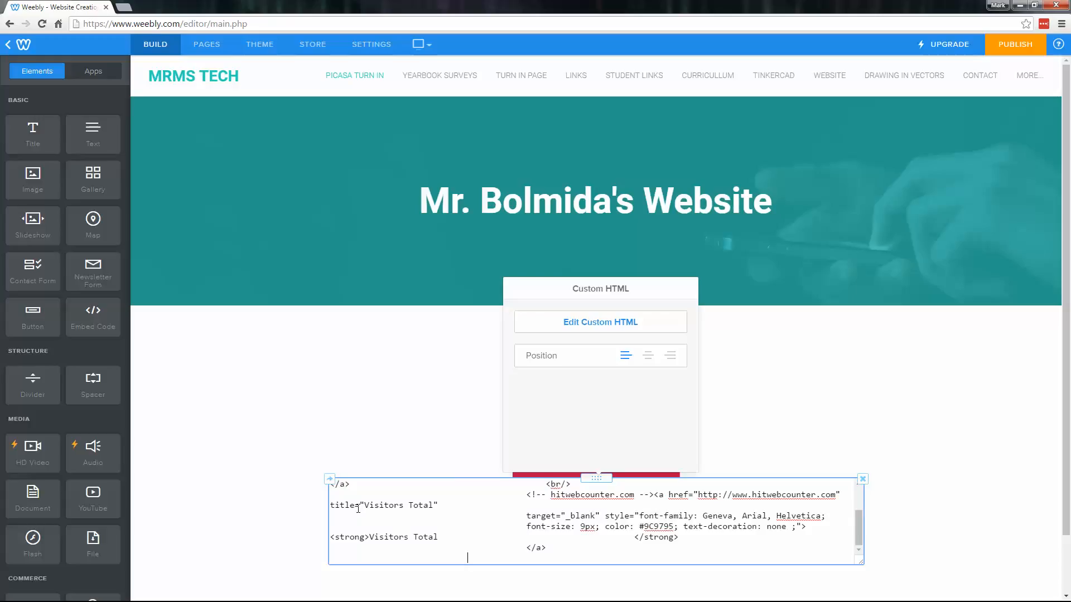
left_click(966, 469)
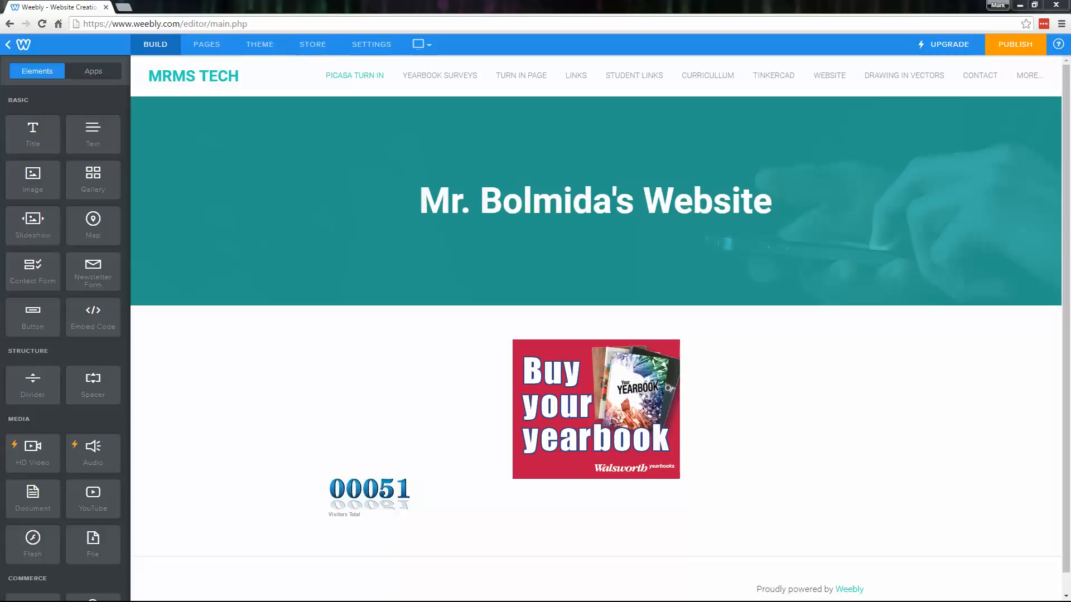
- In a new browser window, search for "embedded code games" and open the Table Tennis game on embeddablegames.net
key("ctrl+n")
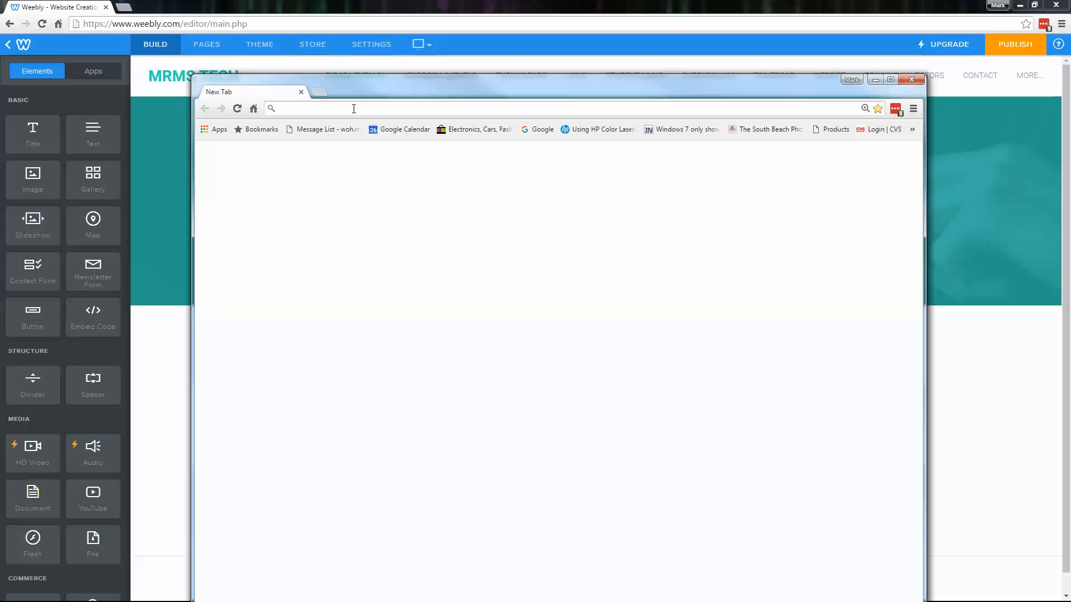
type("embedded code games")
key("Return")
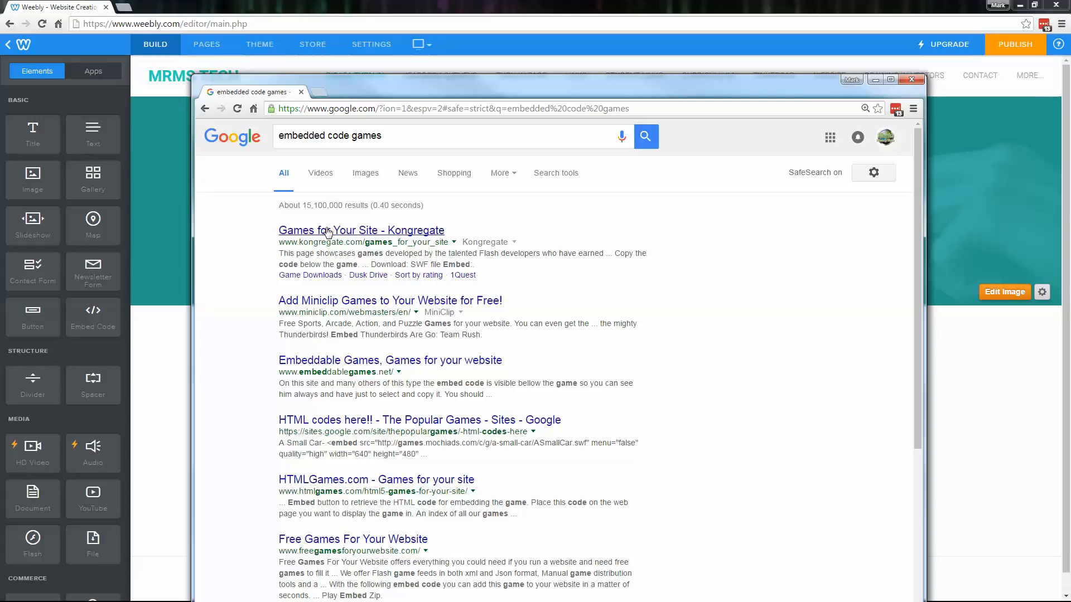
left_click(385, 362)
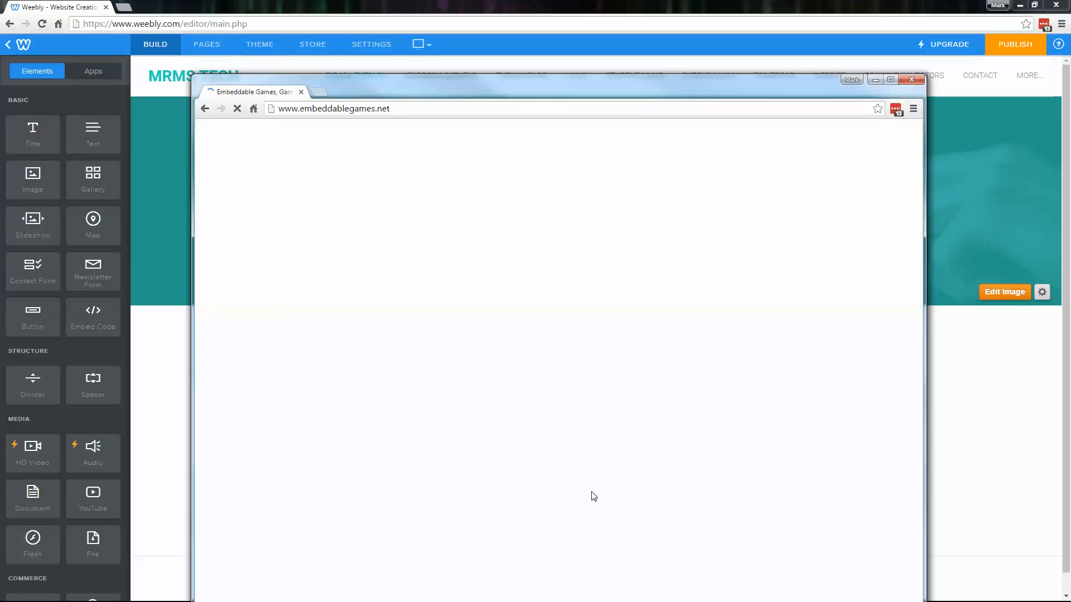
left_click(340, 409)
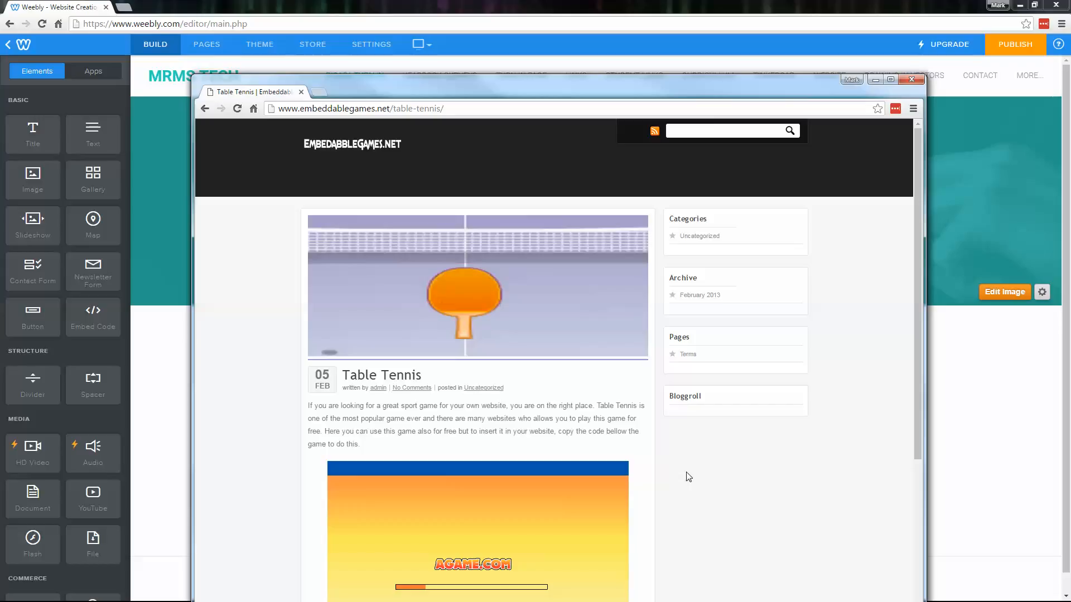
- Copy the Table Tennis game's full embed code and return to the Weebly editor
scroll(256, 443, "down", 5)
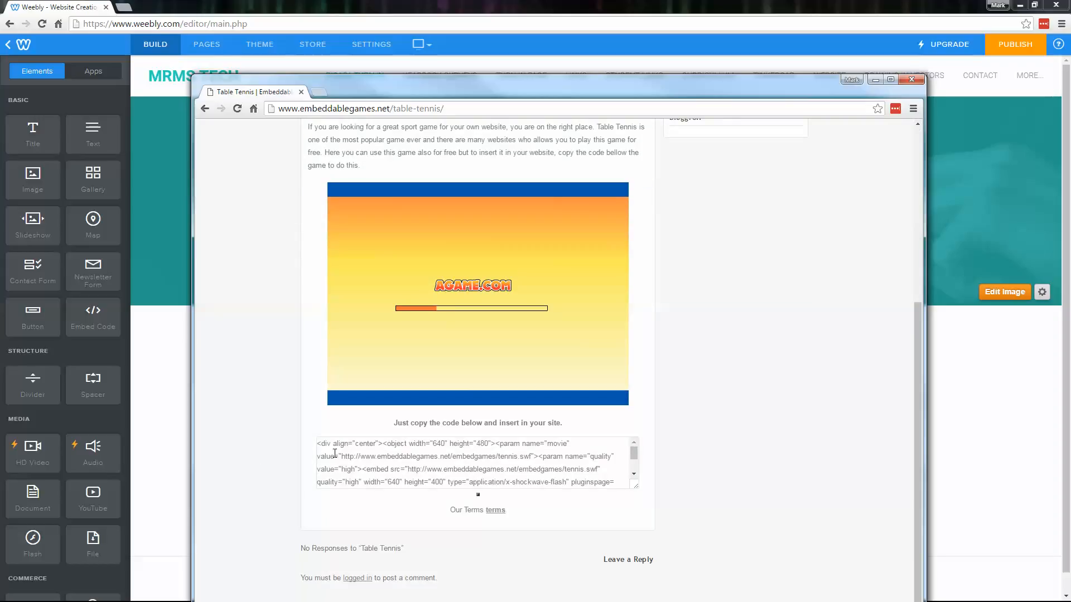
left_click(331, 454)
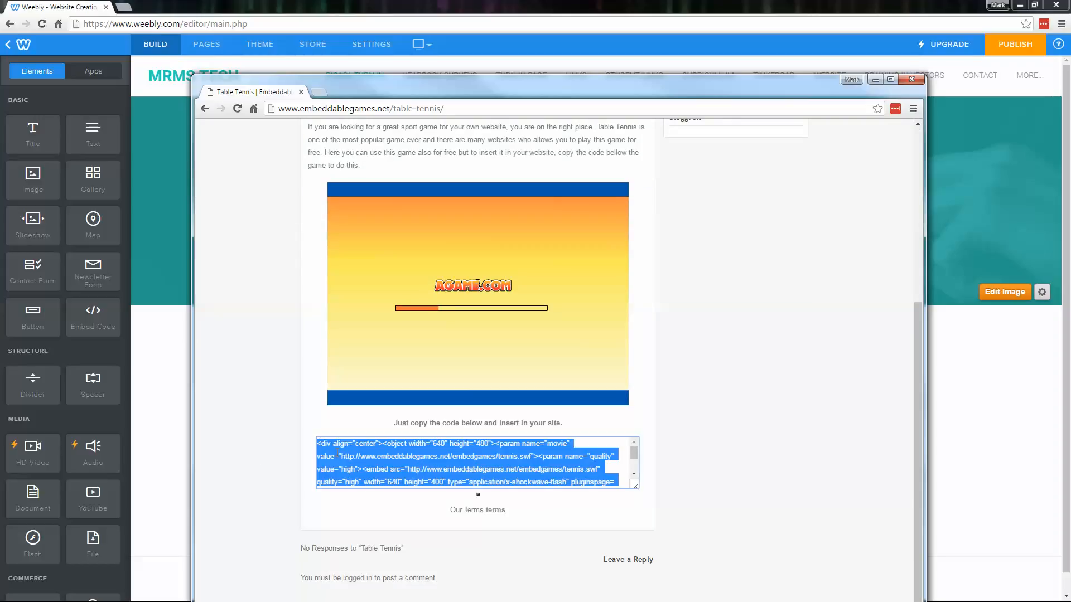
right_click(367, 467)
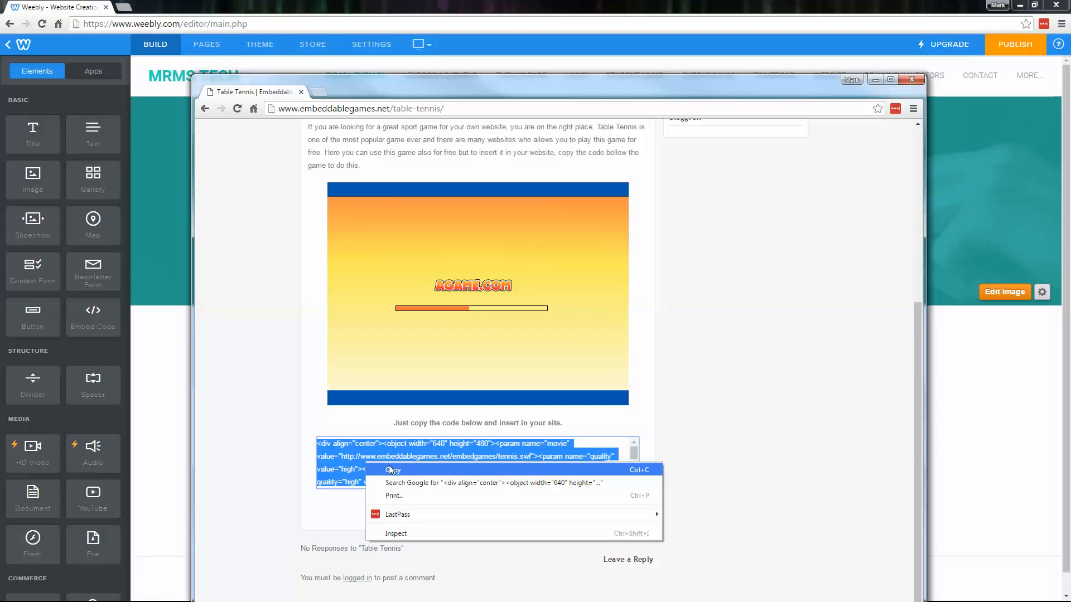
left_click(390, 470)
left_click(150, 346)
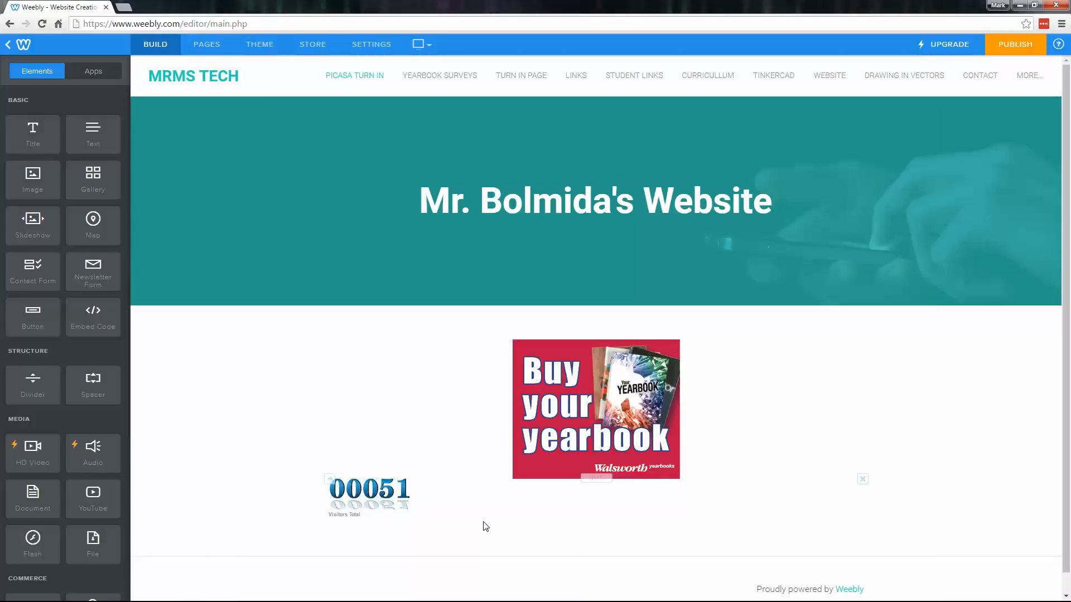
- Add an Embed Code element below the visitor counter, paste the Table Tennis code into it and set its position to center
scroll(486, 523, "down", 1)
left_click_drag(92, 315, 403, 518)
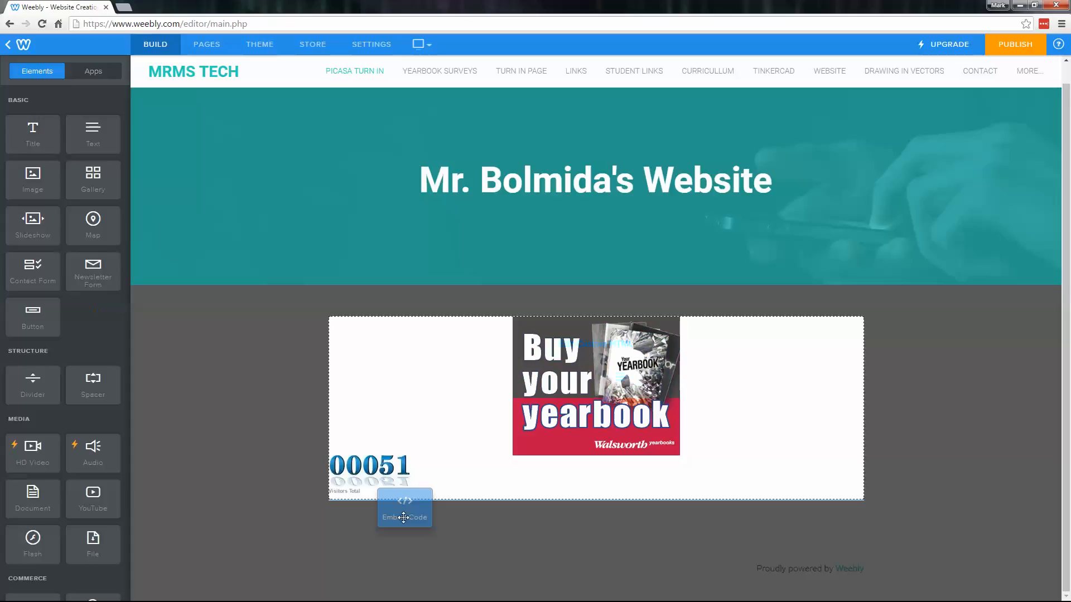
left_click_drag(404, 518, 404, 516)
key("ctrl+v")
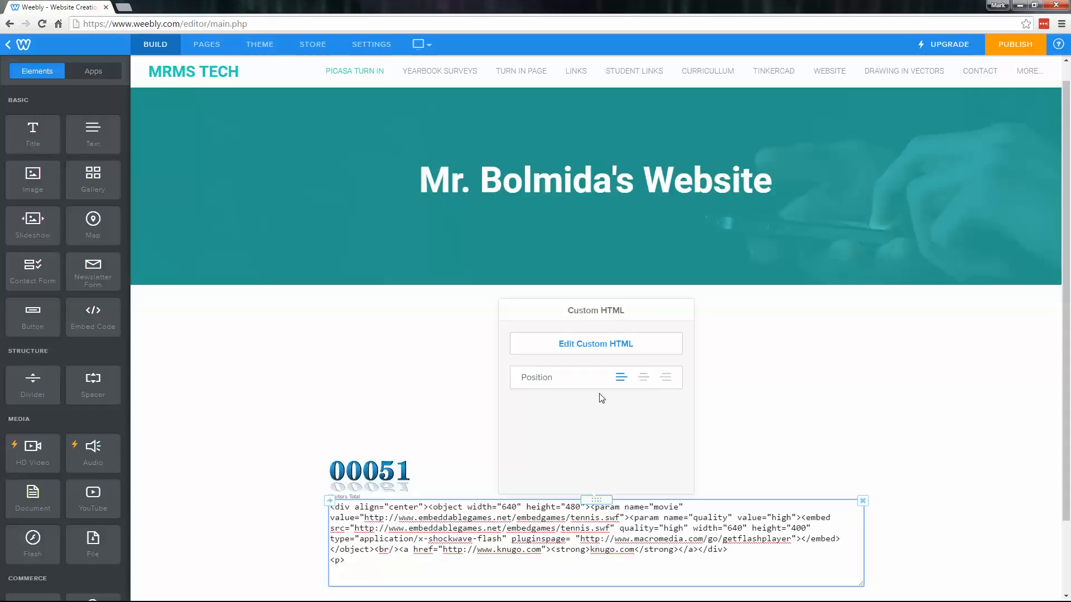
left_click(643, 379)
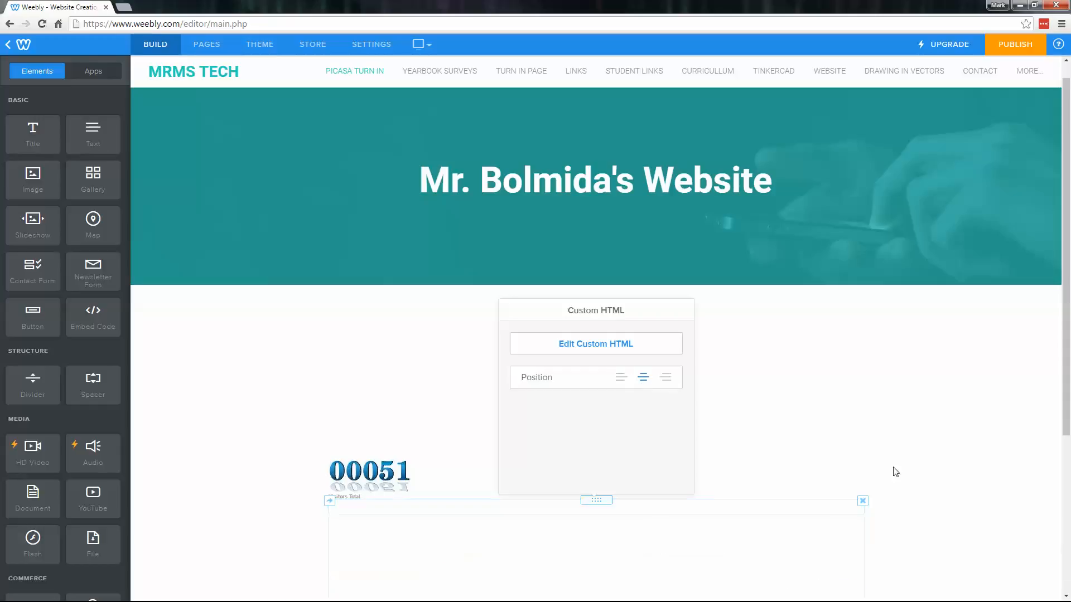
left_click(981, 497)
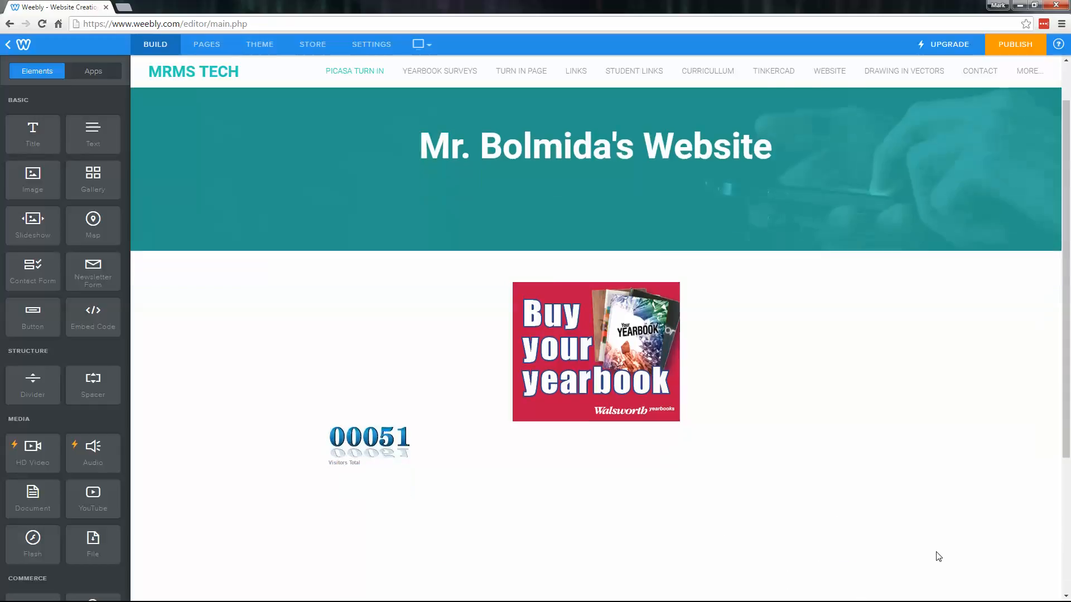
- Publish the website, open the live site at mrmstech.weebly.com and reload it to check the embedded elements
scroll(940, 559, "down", 3)
scroll(939, 561, "down", 1)
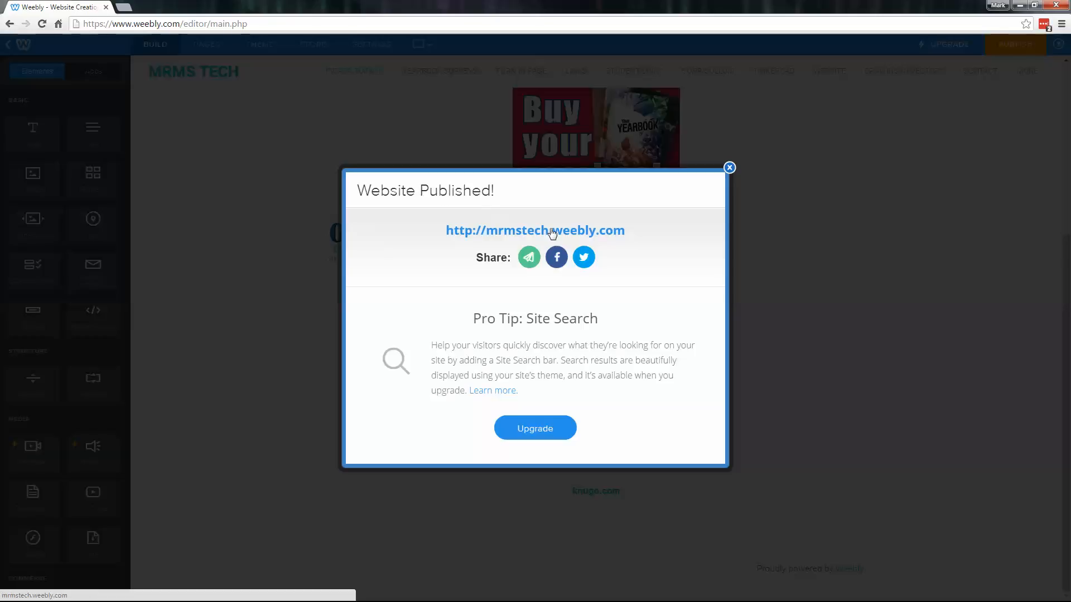
left_click(547, 230)
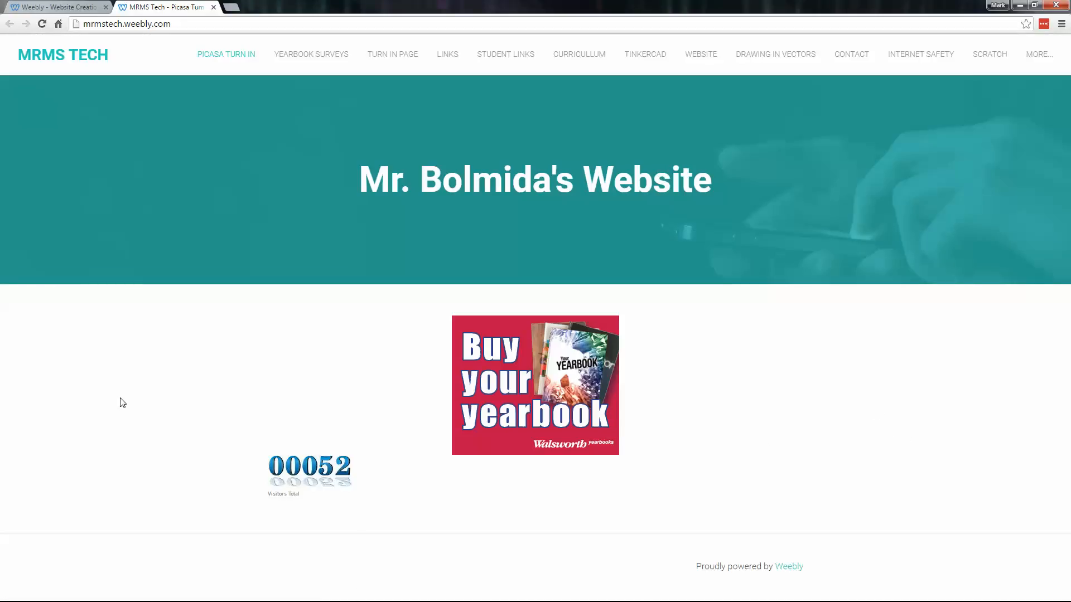
key("F5")
- Return to the Weebly editor and delete the embedded game element below the visitor counter
left_click(59, 10)
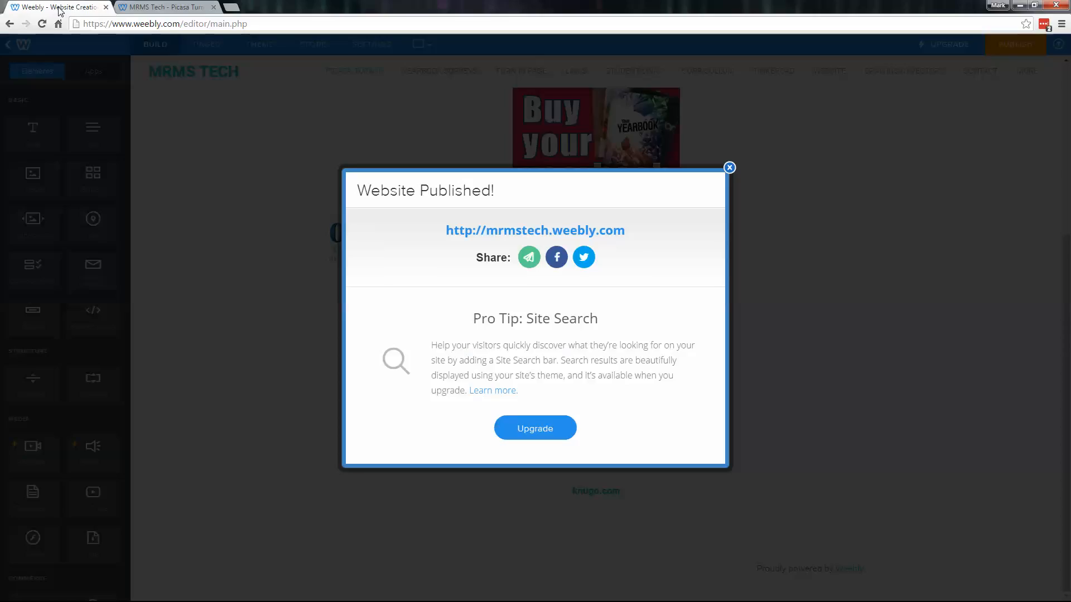
left_click(729, 168)
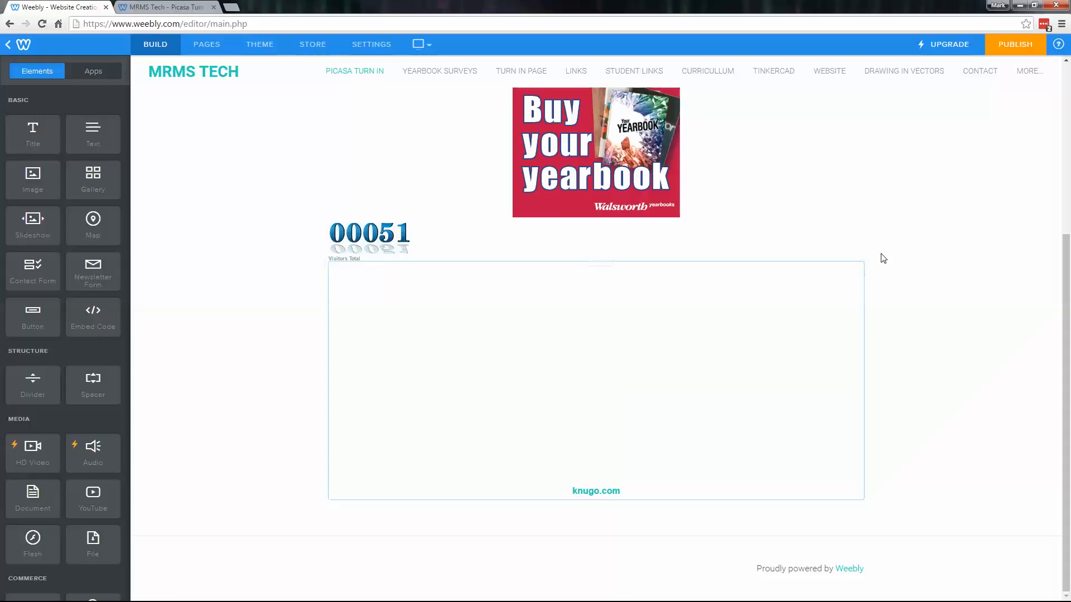
left_click(863, 263)
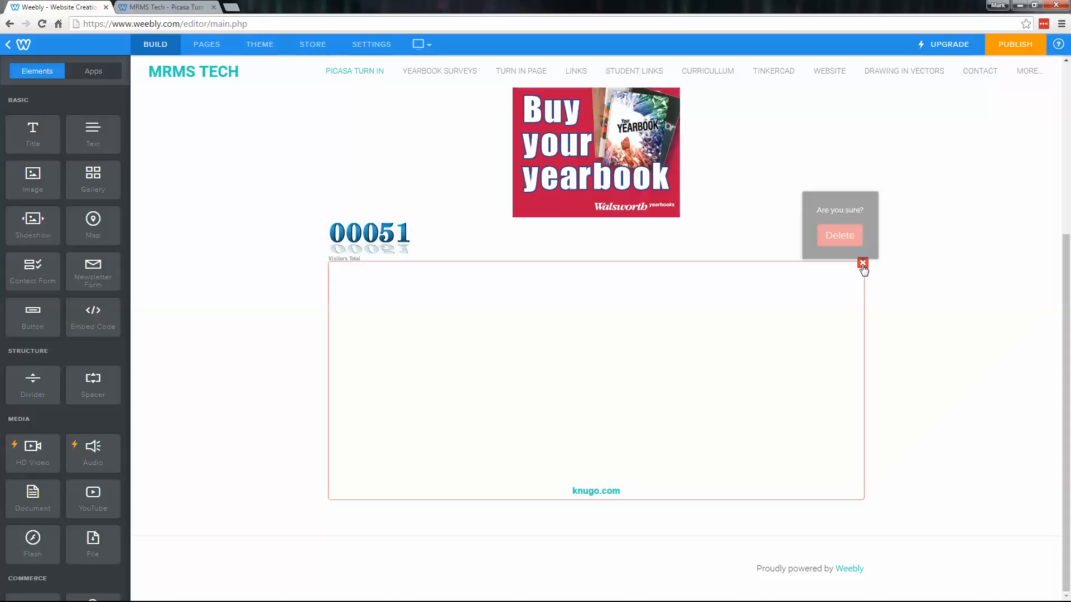
left_click(824, 238)
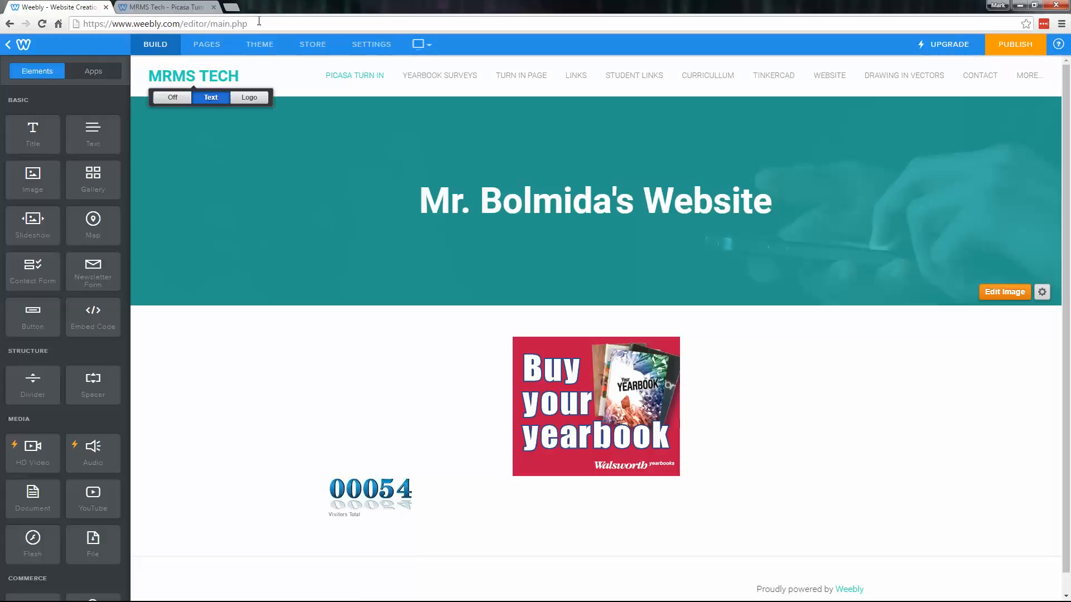
- Start a new standard page named "Caontact" and discard it without saving
left_click(205, 44)
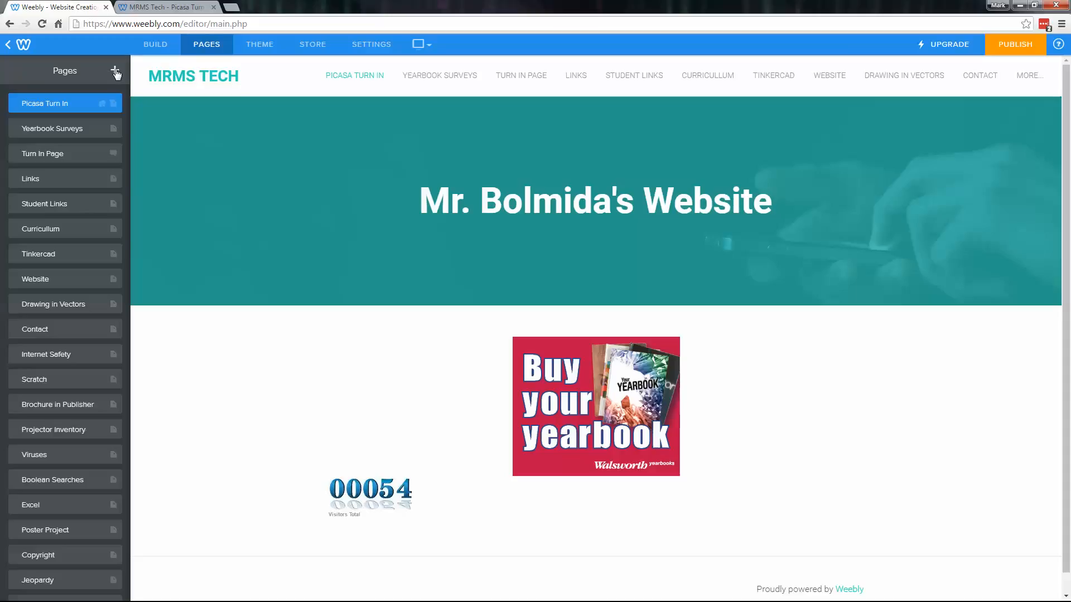
left_click(115, 71)
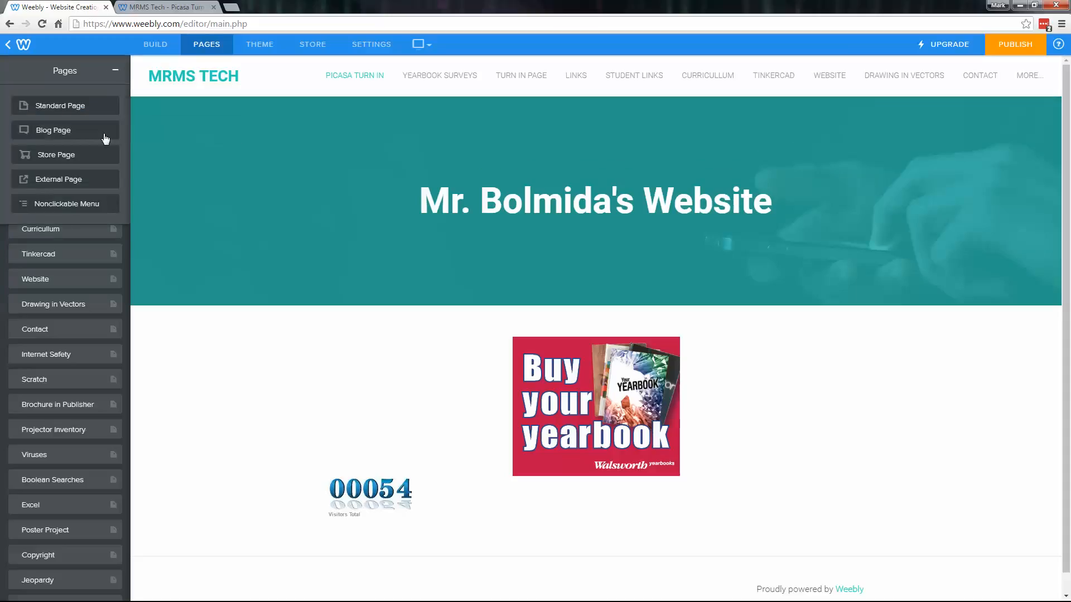
left_click(71, 103)
type("Caontact")
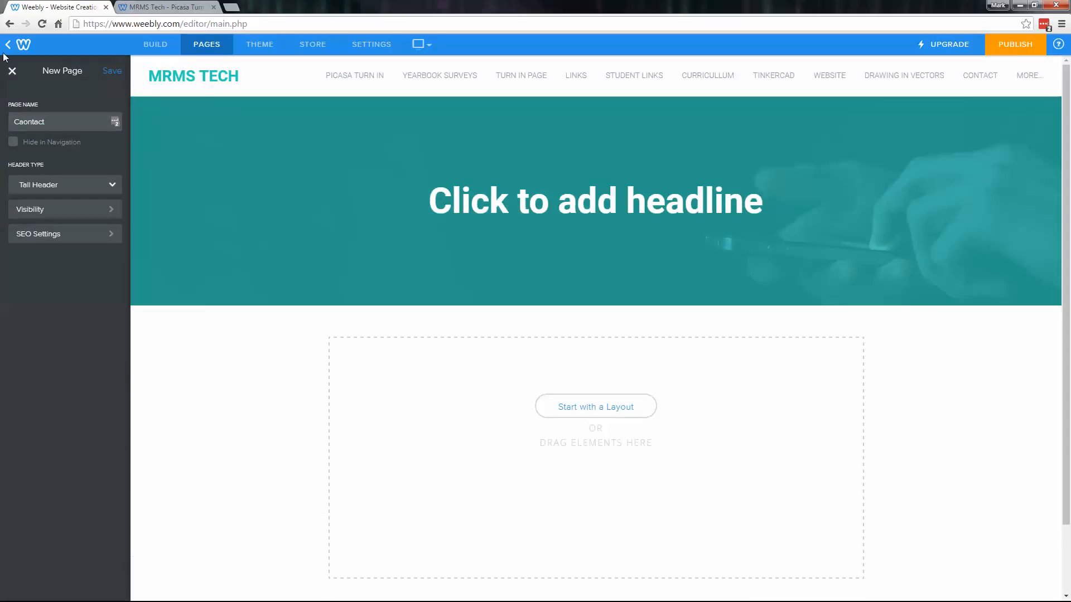
left_click(9, 70)
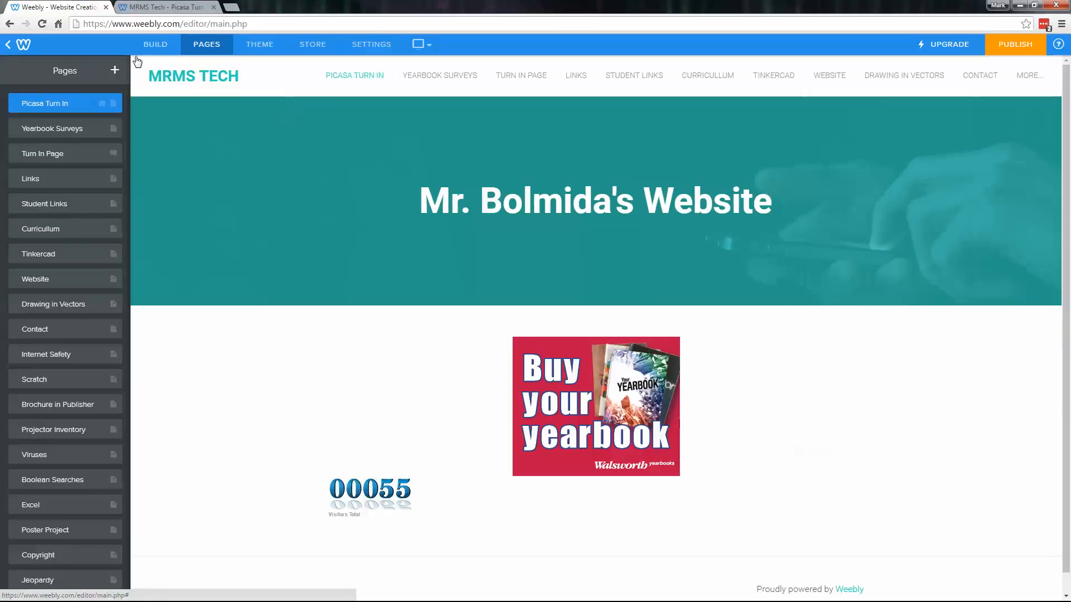
- Add a Contact Form element to the page directly below the visitor counter
scroll(34, 213, "down", 2)
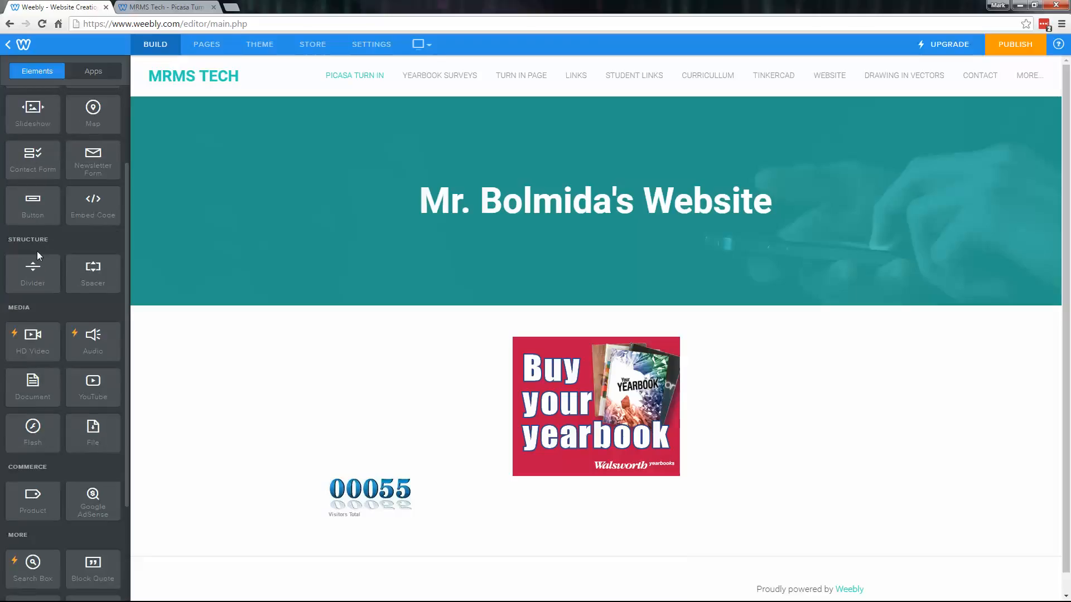
scroll(36, 256, "up", 2)
left_click_drag(36, 262, 500, 533)
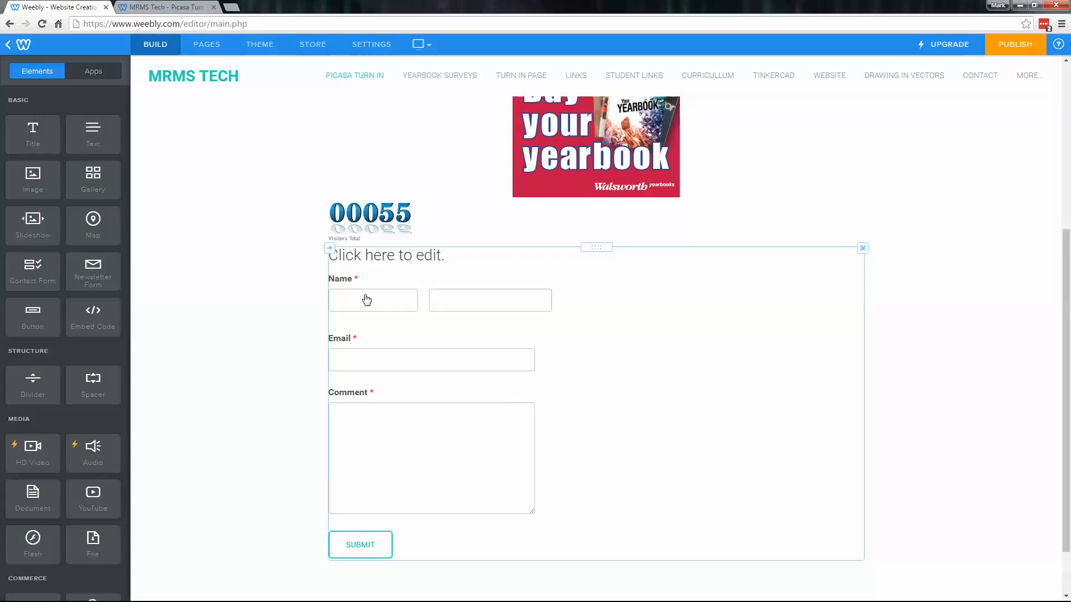
- Open the contact form for editing, check the recipient e-mail field in its form options and close the options
left_click(362, 296)
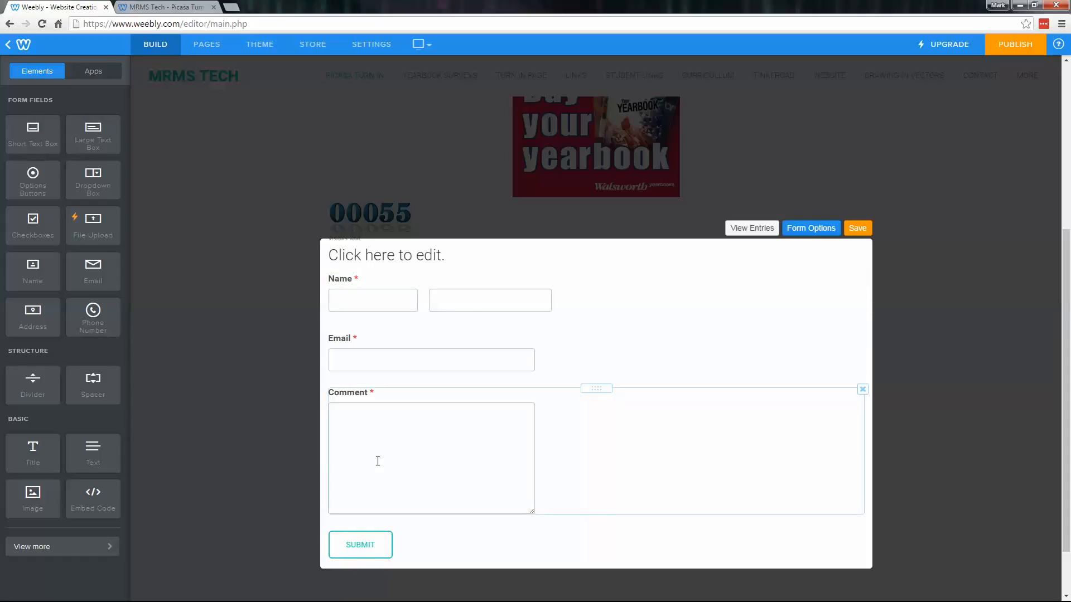
left_click(822, 229)
left_click(811, 231)
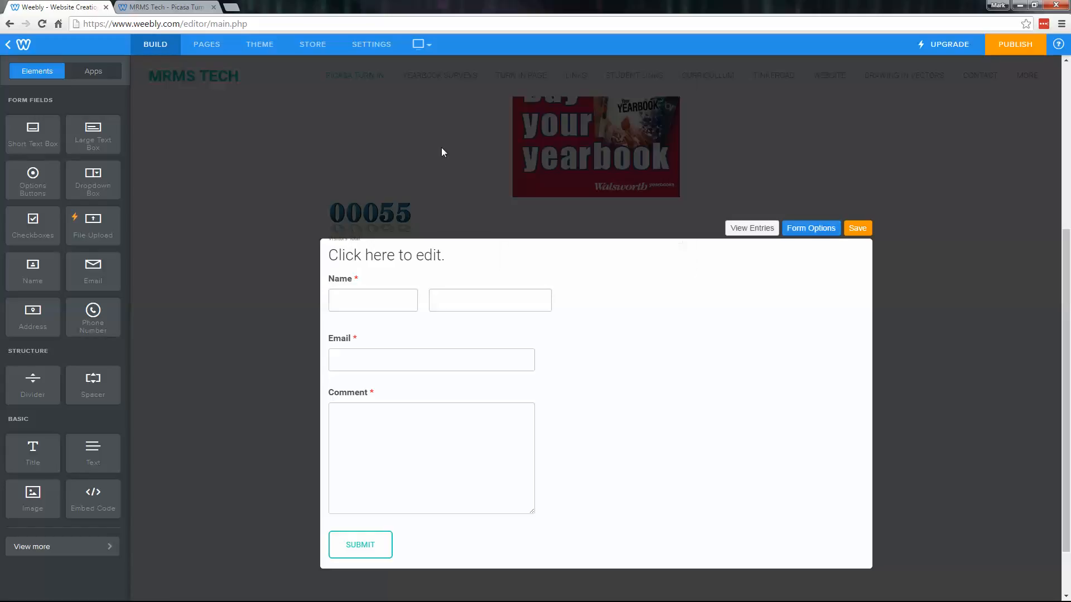
left_click(799, 232)
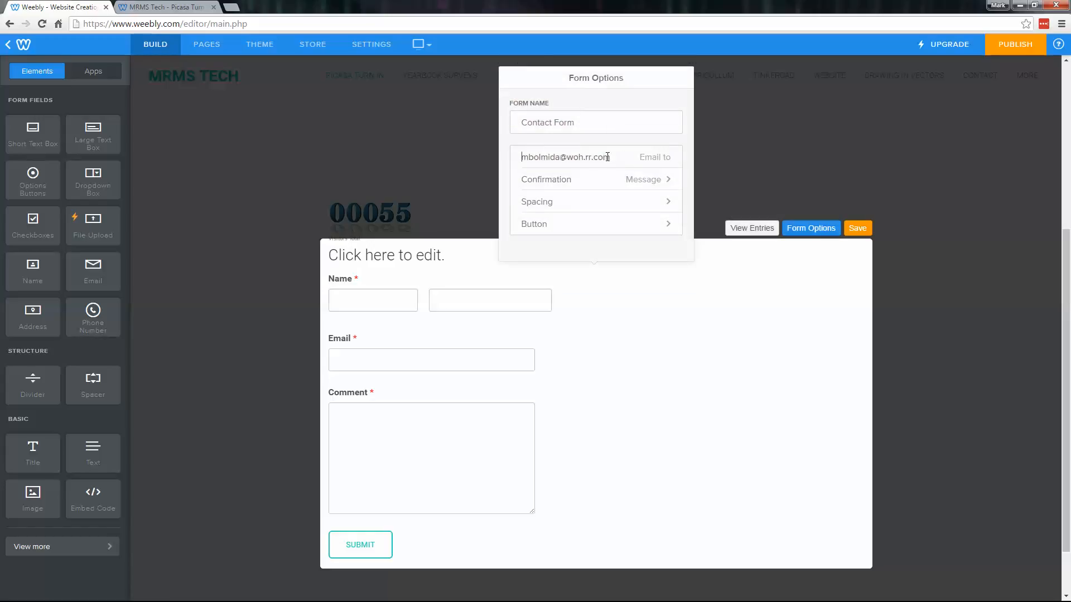
left_click_drag(612, 156, 458, 145)
left_click(459, 145)
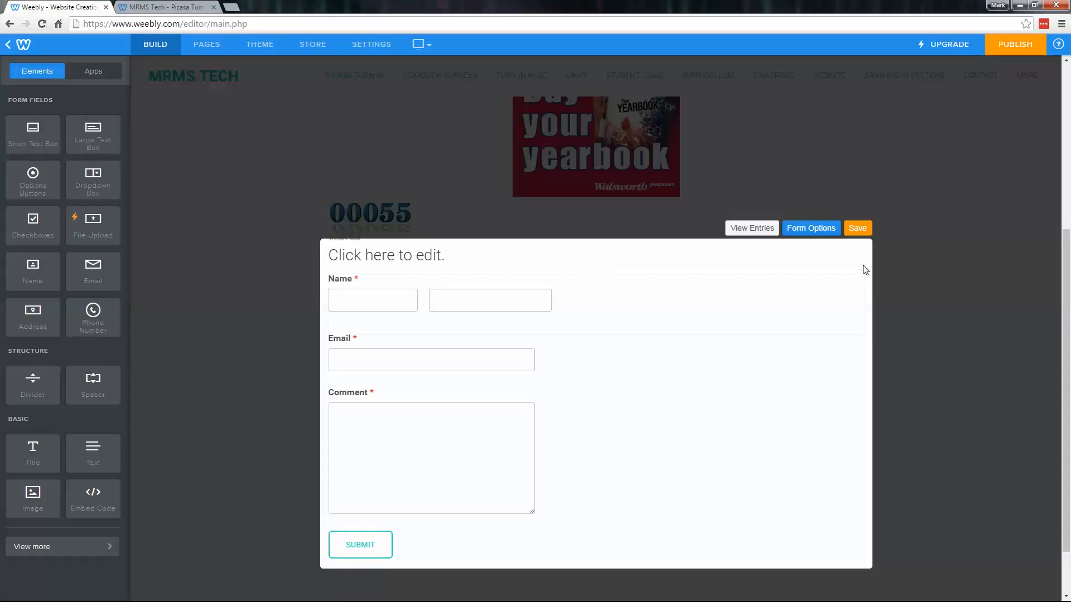
mouse_move(864, 256)
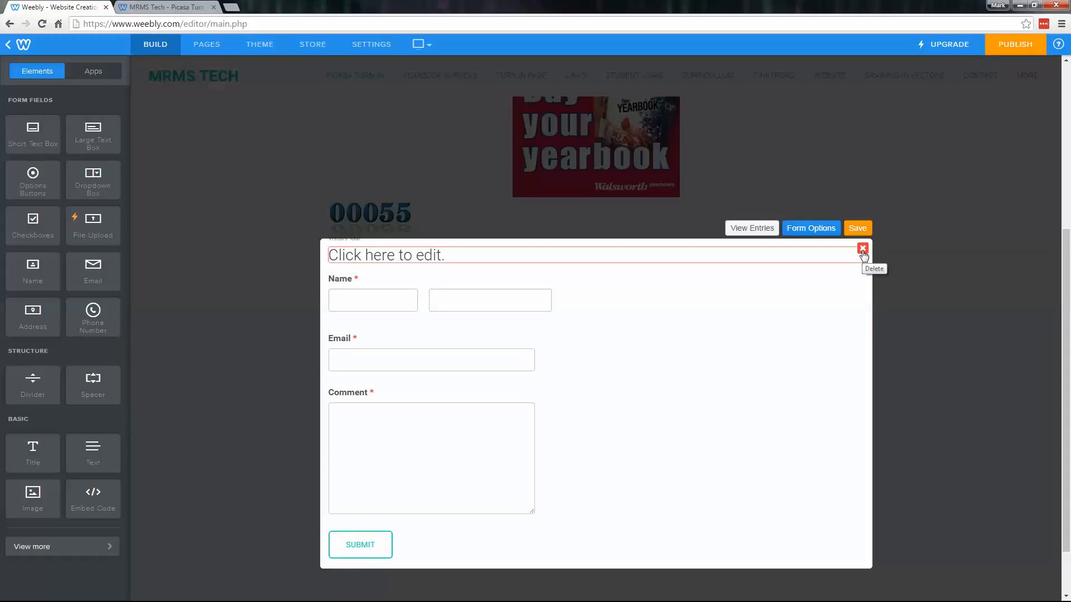
scroll(820, 378, "up", 4)
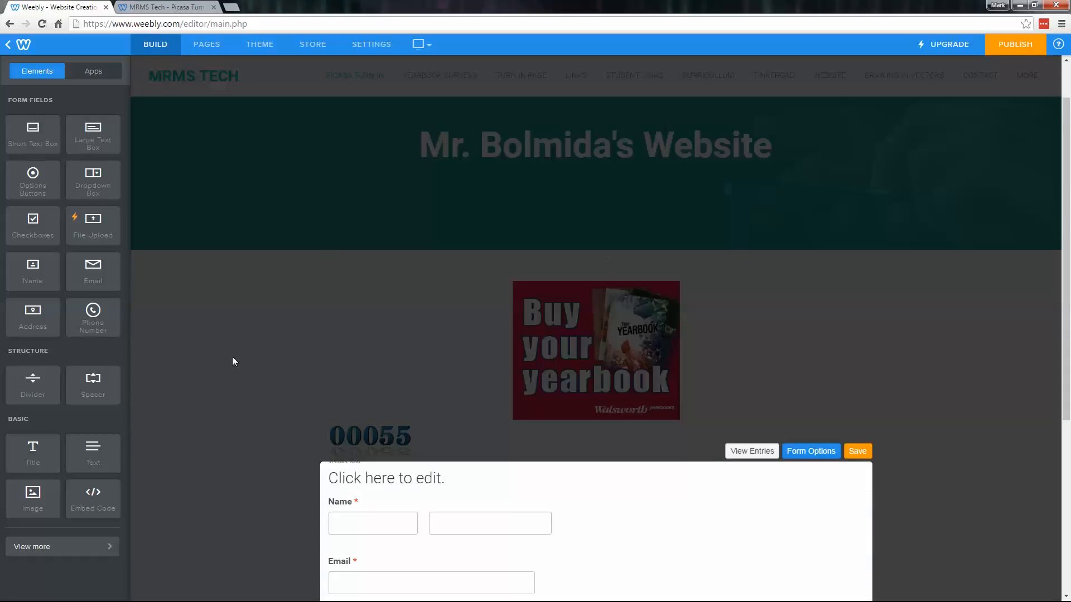